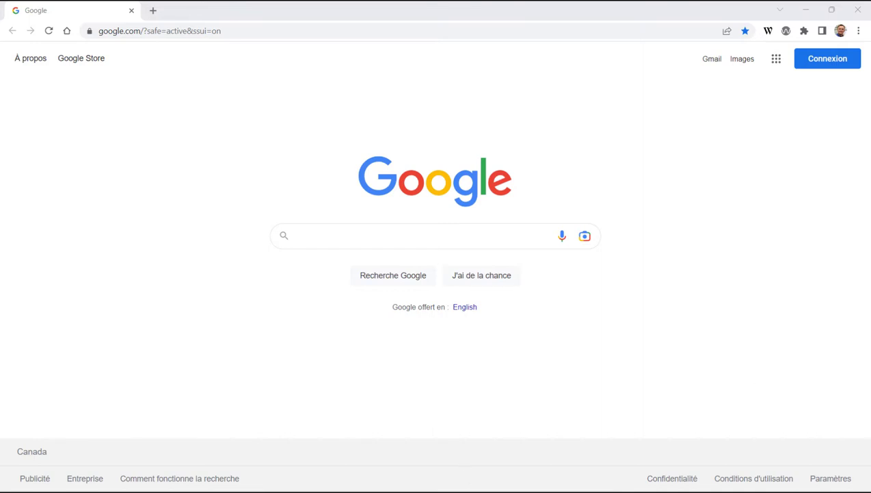
Step: Switch to Autodesk Inventor Professional 2023
{"action": "mouse_move", "coordinate": [463, 487]}
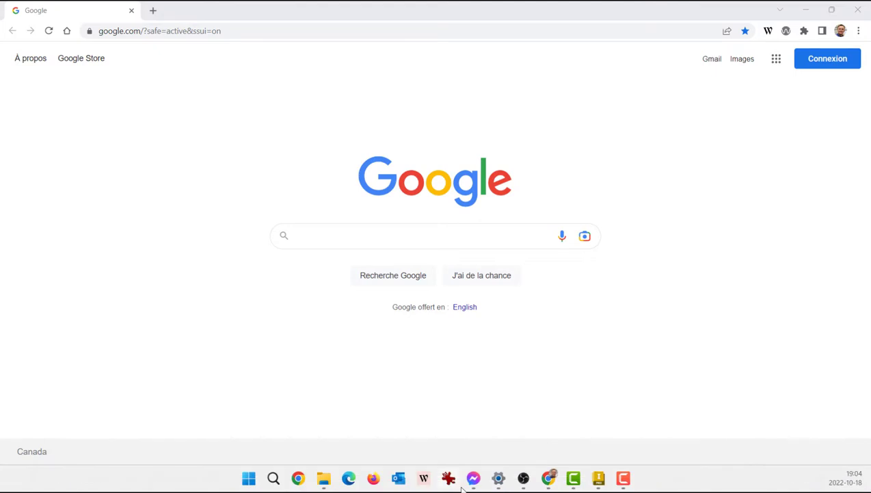
{"action": "left_click", "coordinate": [573, 479]}
{"action": "left_click", "coordinate": [598, 480]}
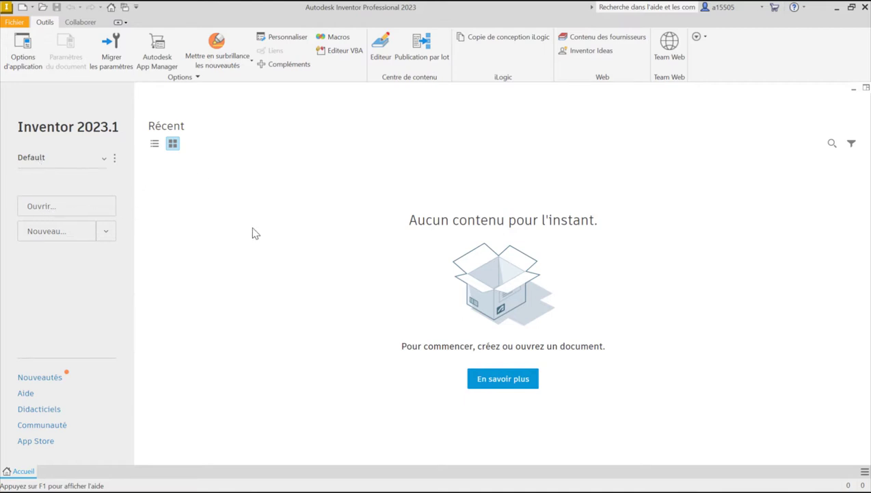
Step: Switch to File Explorer and open the Conception_CSSDPS folder in the HUSKIES 5439 shared drive on Google Drive (G:)
{"action": "mouse_move", "coordinate": [465, 487]}
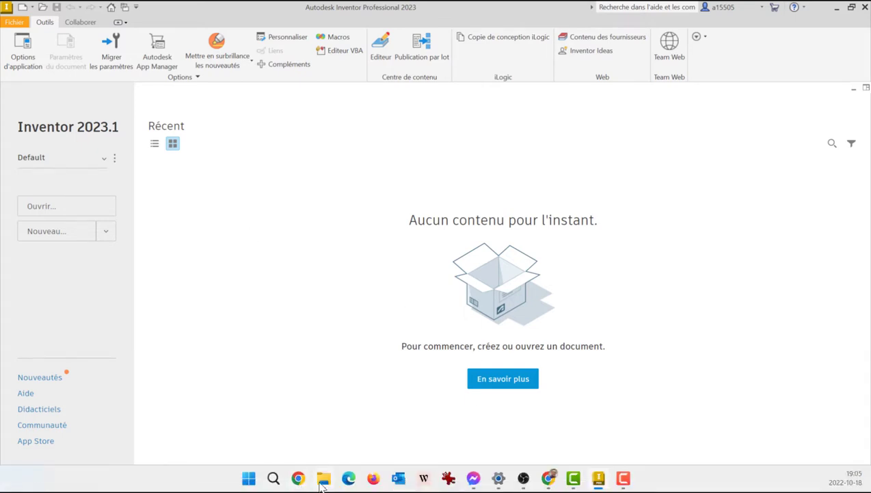
{"action": "left_click", "coordinate": [322, 483]}
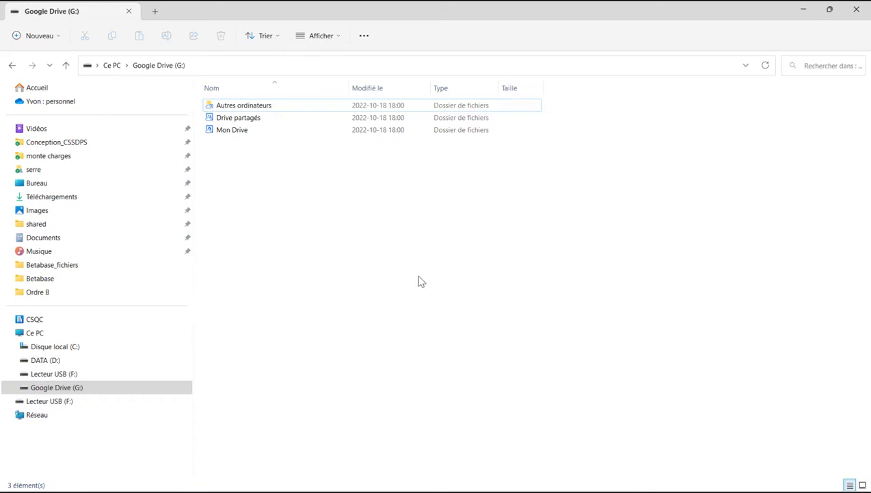
{"action": "left_click", "coordinate": [228, 121]}
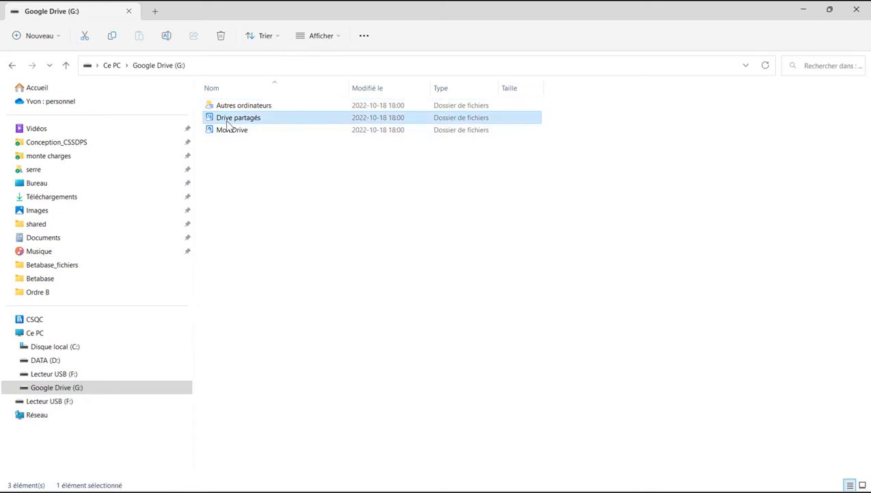
{"action": "double_click", "coordinate": [227, 120]}
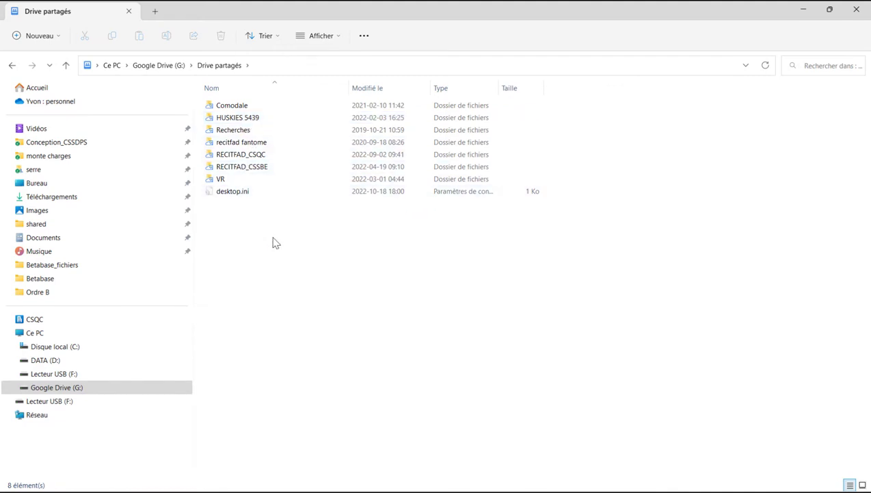
{"action": "double_click", "coordinate": [219, 118]}
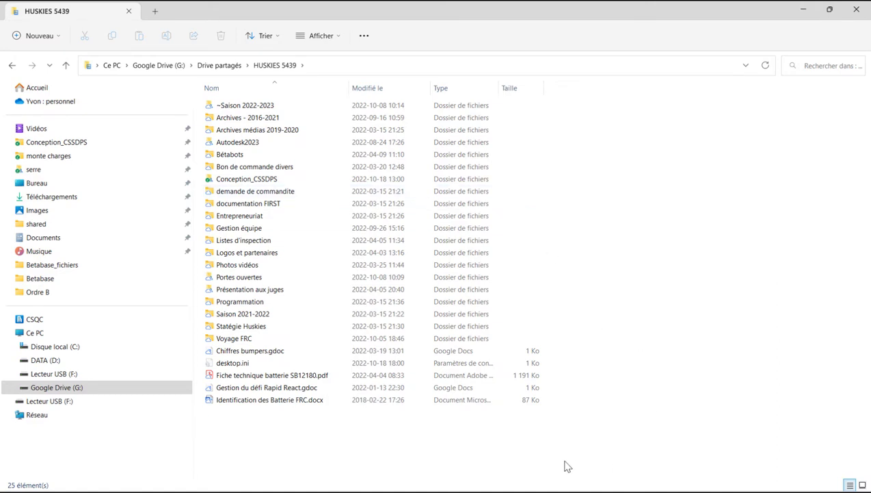
{"action": "double_click", "coordinate": [221, 181]}
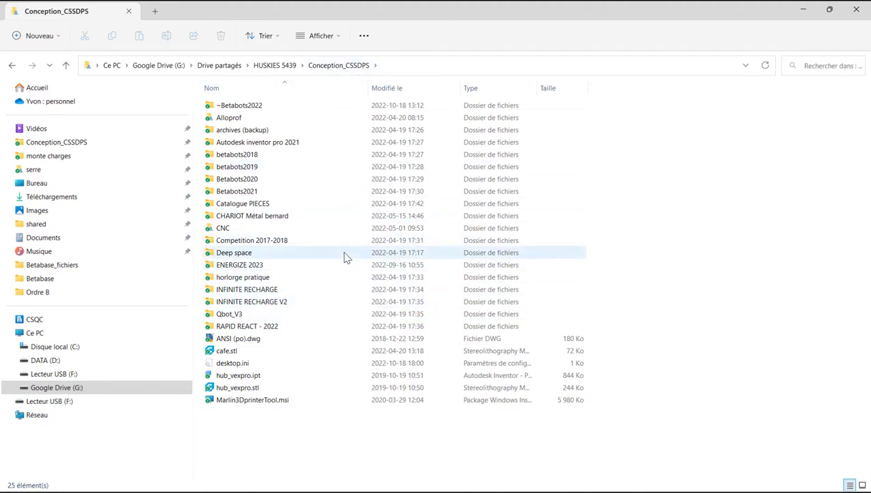
Step: Rename the ~Betabots2022 folder as Betabots2022 by removing the leading tilde
{"action": "left_click", "coordinate": [227, 110]}
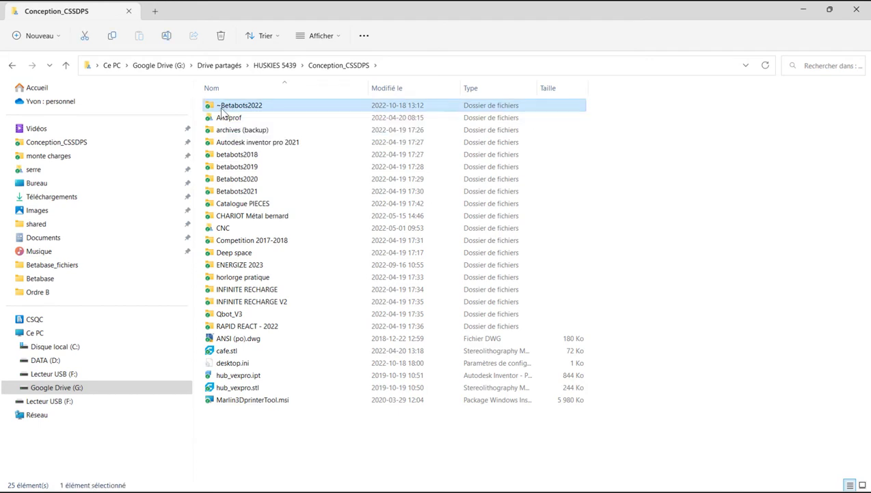
{"action": "left_click", "coordinate": [222, 111]}
{"action": "key", "text": "Home"}
{"action": "key", "text": "Delete"}
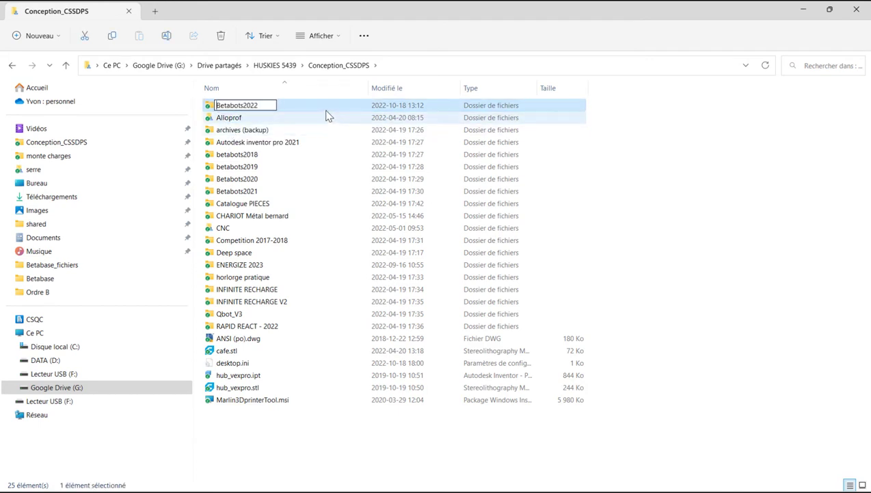
{"action": "key", "text": "Return"}
{"action": "key", "text": "F2"}
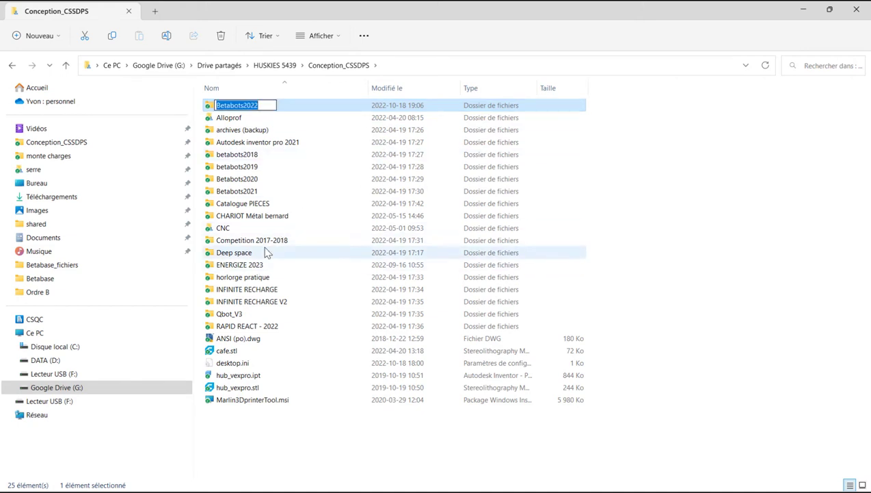
{"action": "left_click", "coordinate": [298, 180]}
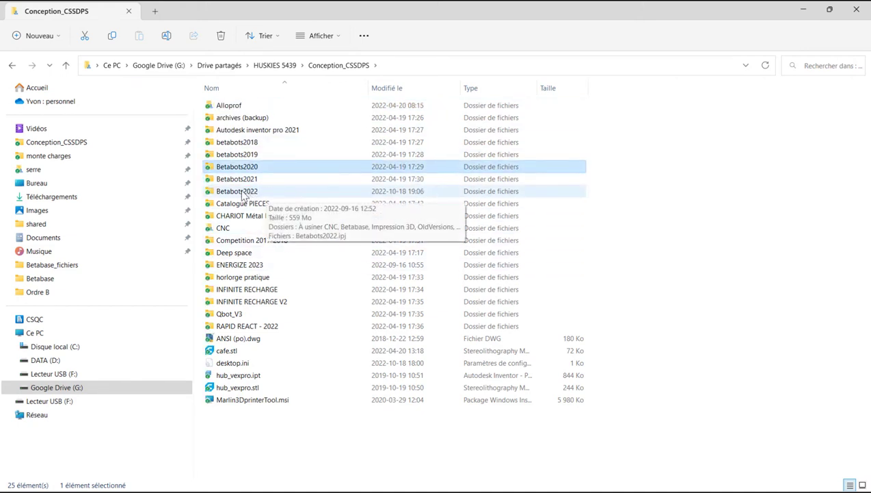
Step: Open the Betabots2022 folder to examine its contents, and return to the root of Google Drive (G:)
{"action": "left_click", "coordinate": [241, 191]}
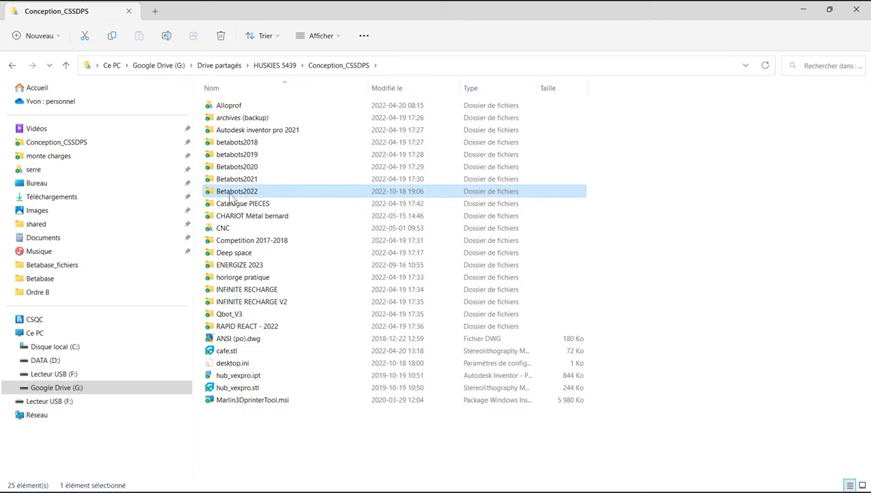
{"action": "double_click", "coordinate": [230, 193]}
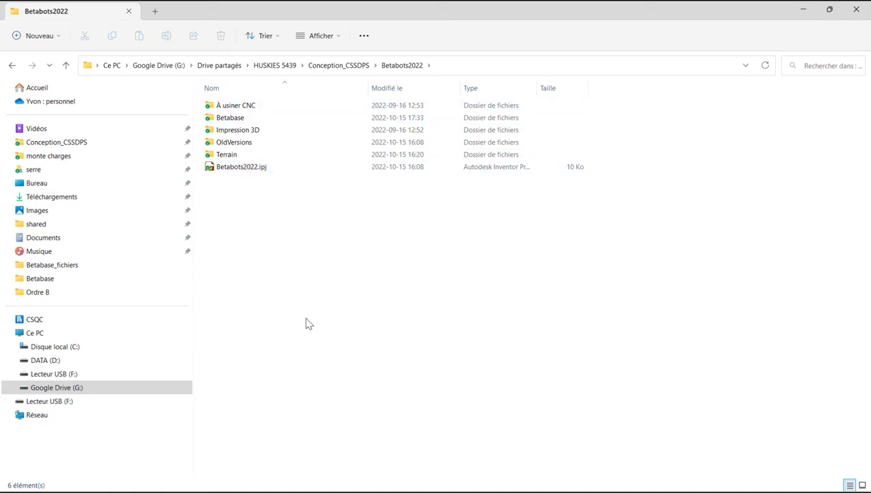
{"action": "left_click", "coordinate": [65, 390]}
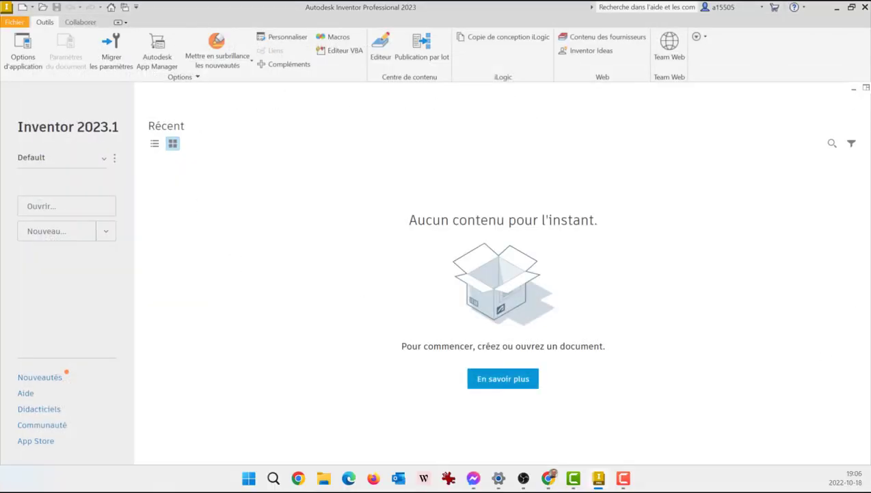
Step: Start the Google Drive application, open the Google Drive (G:) drive in File Explorer, and return to Inventor
{"action": "left_click", "coordinate": [324, 477]}
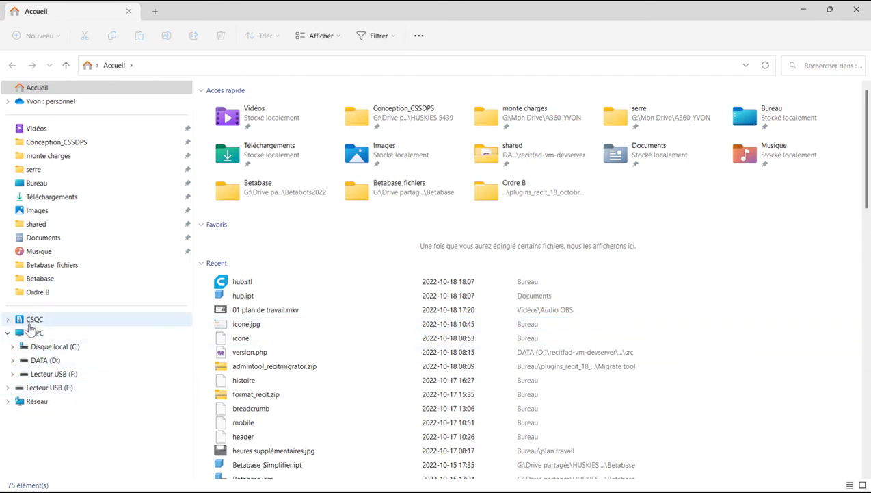
{"action": "mouse_move", "coordinate": [166, 480]}
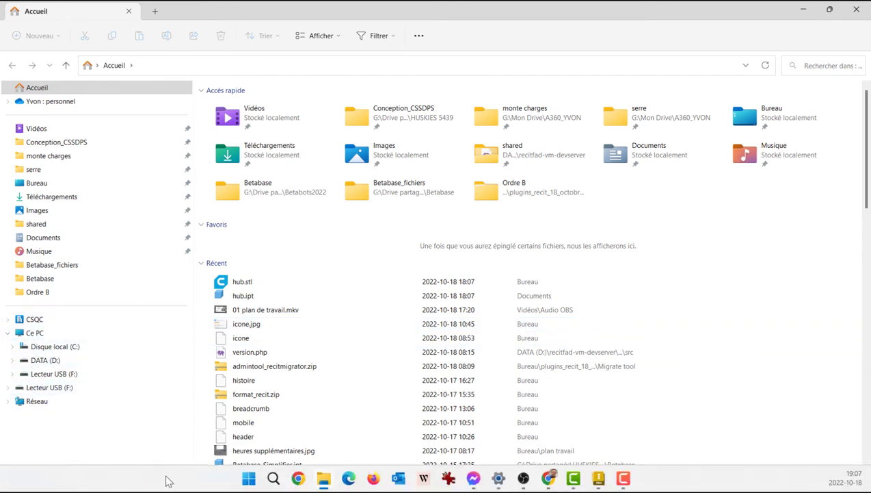
{"action": "left_click", "coordinate": [271, 485]}
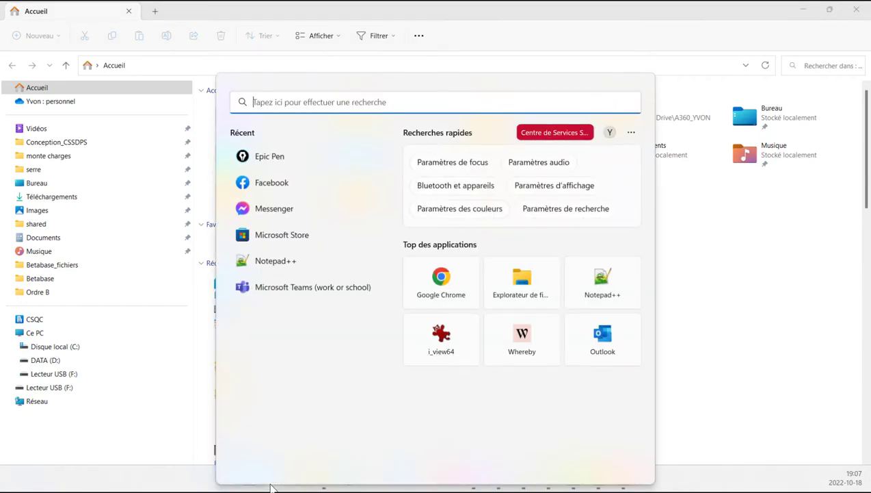
{"action": "type", "text": "drive"}
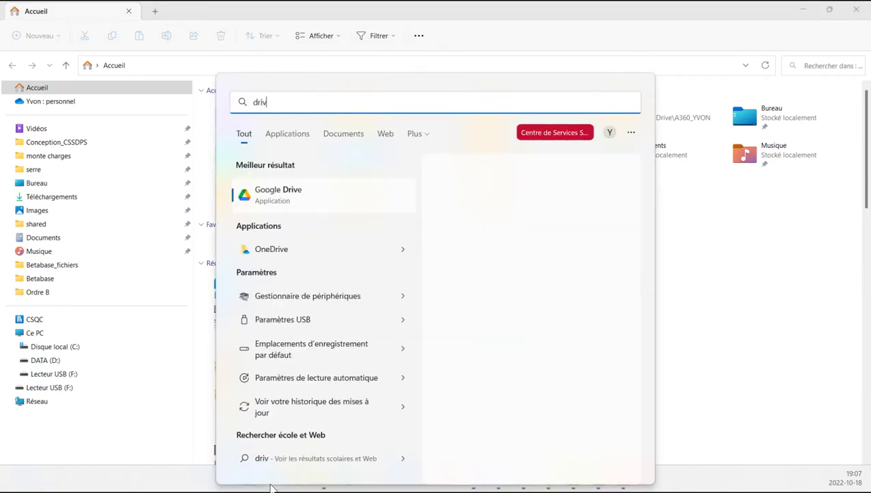
{"action": "left_click", "coordinate": [304, 202]}
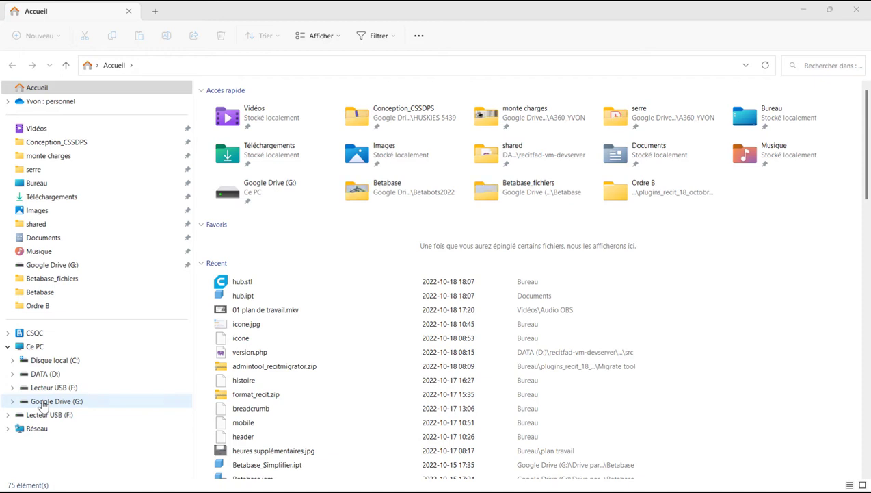
{"action": "left_click", "coordinate": [42, 402]}
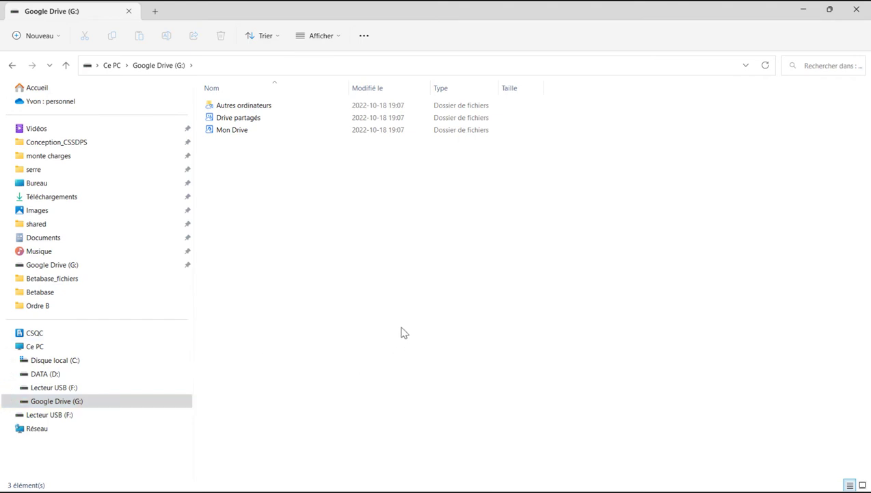
{"action": "left_click", "coordinate": [805, 12]}
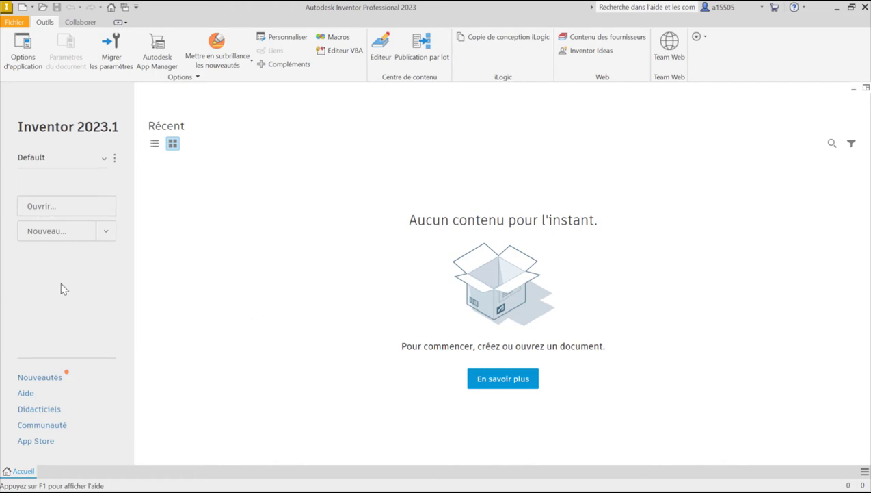
Step: Open the project settings from the Default project on the Inventor home page
{"action": "left_click", "coordinate": [115, 158]}
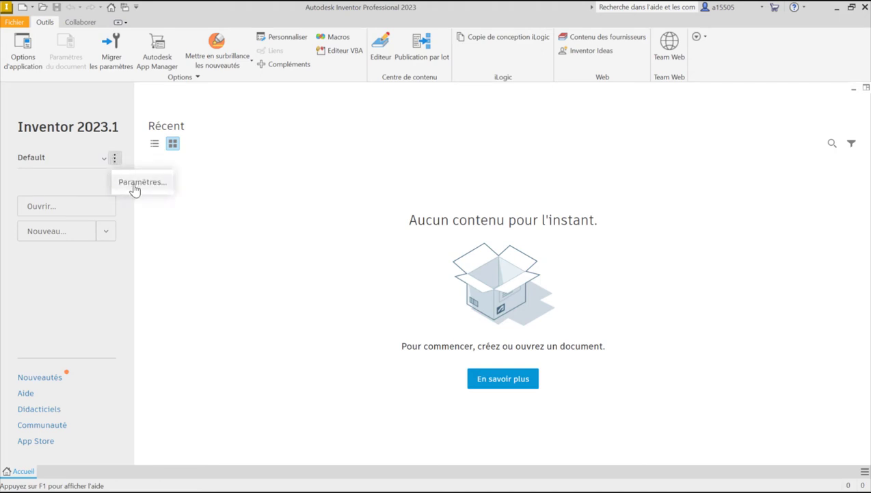
{"action": "left_click", "coordinate": [134, 190]}
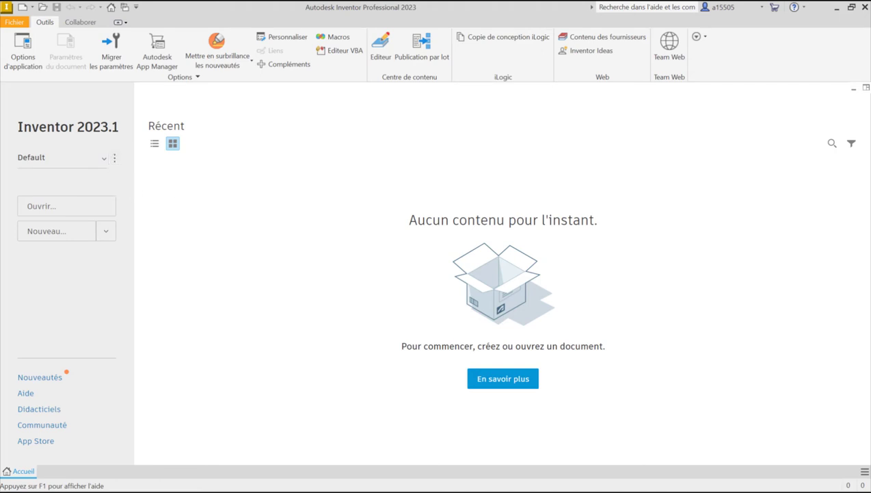
{"action": "left_click_drag", "start_coordinate": [88, 124], "coordinate": [239, 82]}
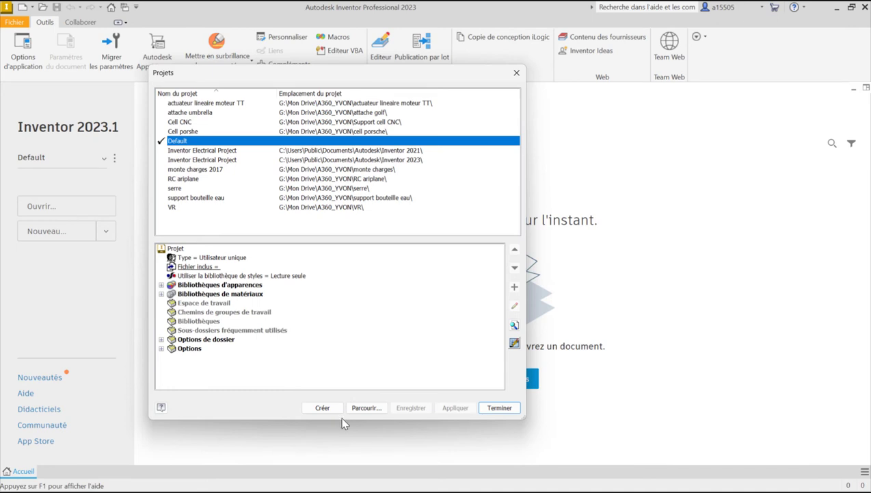
Step: Browse for an existing project file in Drive partagés\HUSKIES 5439\Conception_CSSDPS\Betabots2022 on Google Drive (G:)
{"action": "left_click", "coordinate": [366, 407]}
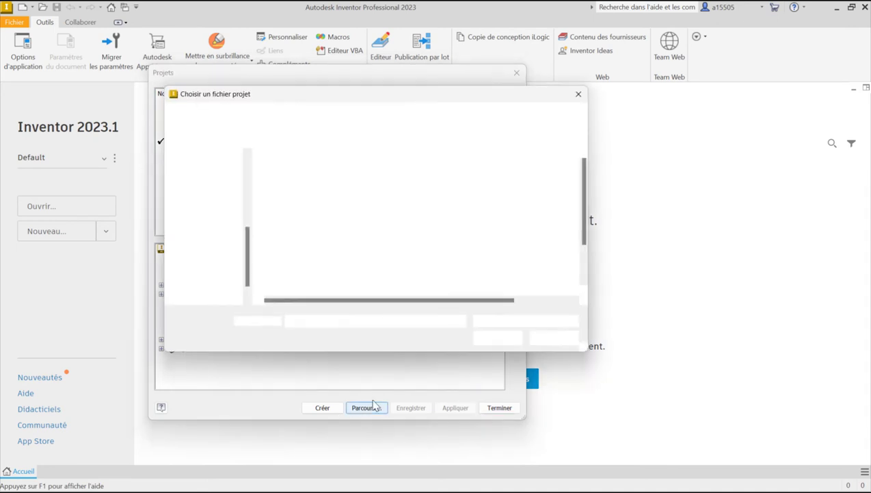
{"action": "scroll", "coordinate": [205, 294], "scroll_direction": "down", "scroll_amount": 1}
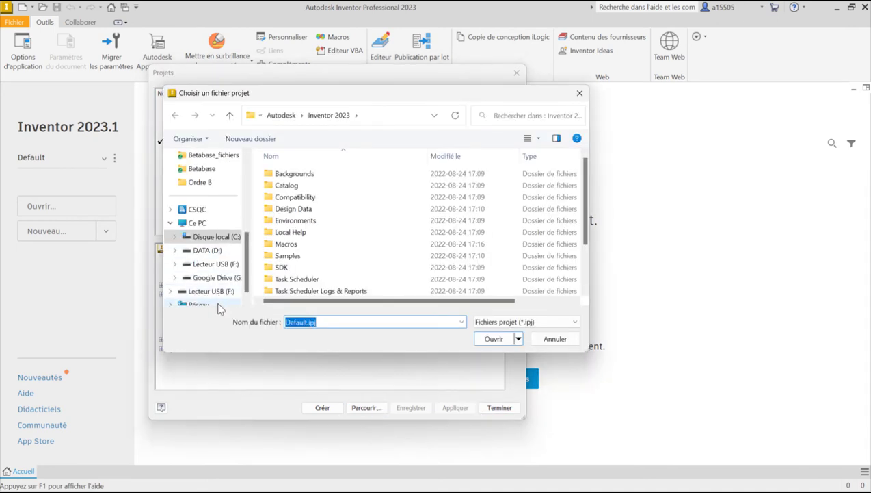
{"action": "left_click", "coordinate": [216, 277]}
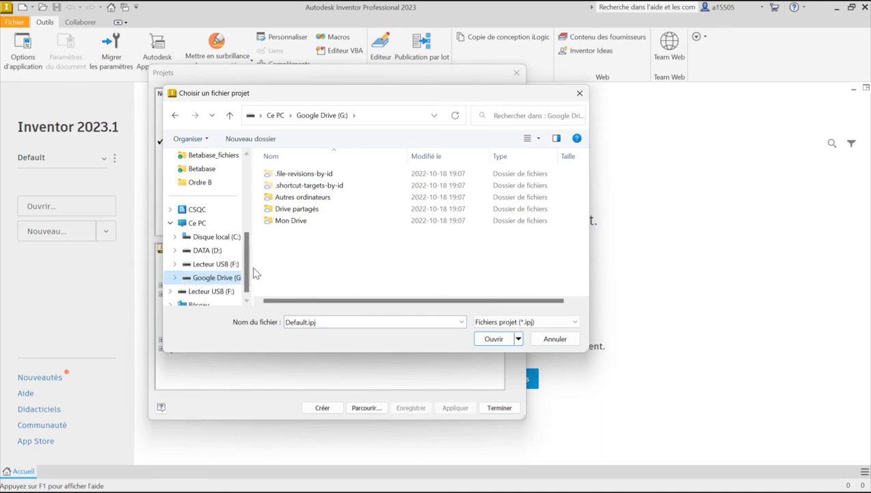
{"action": "double_click", "coordinate": [284, 212]}
{"action": "double_click", "coordinate": [287, 186]}
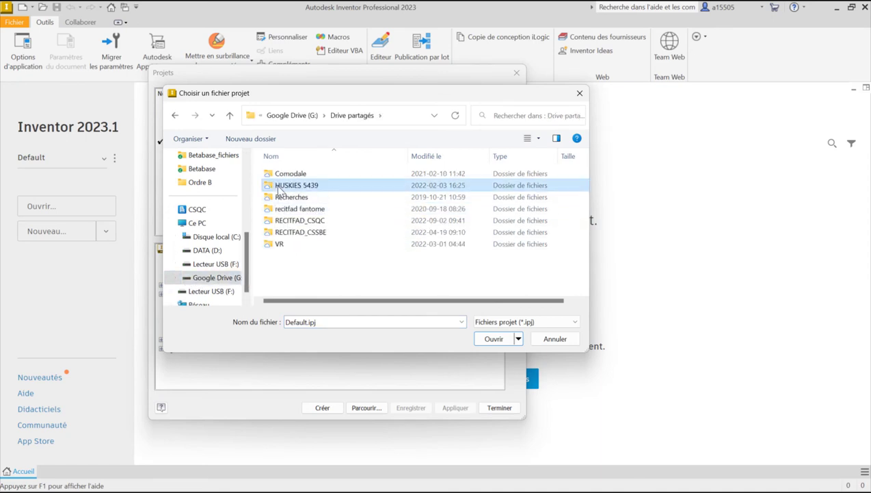
{"action": "scroll", "coordinate": [298, 199], "scroll_direction": "down", "scroll_amount": 1}
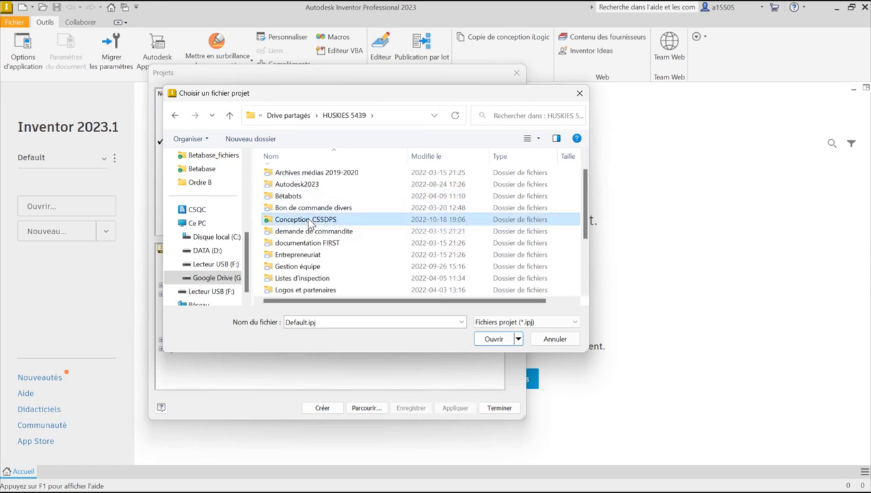
{"action": "double_click", "coordinate": [307, 219]}
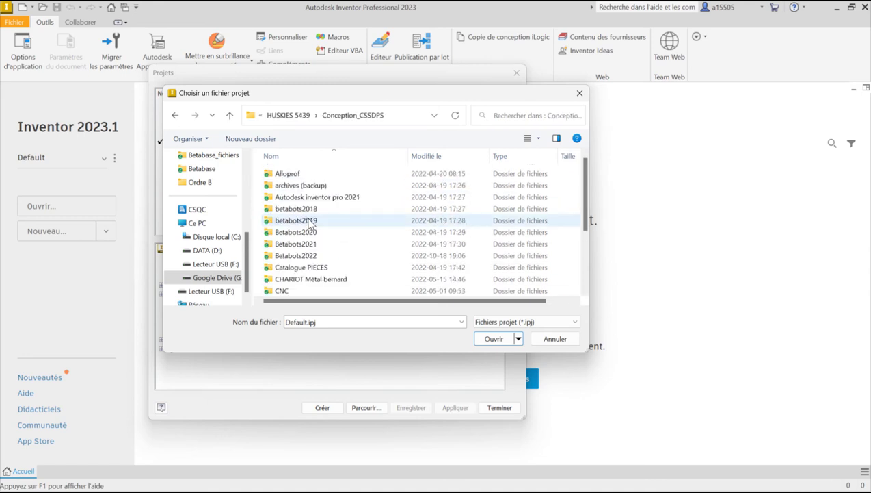
{"action": "double_click", "coordinate": [294, 255]}
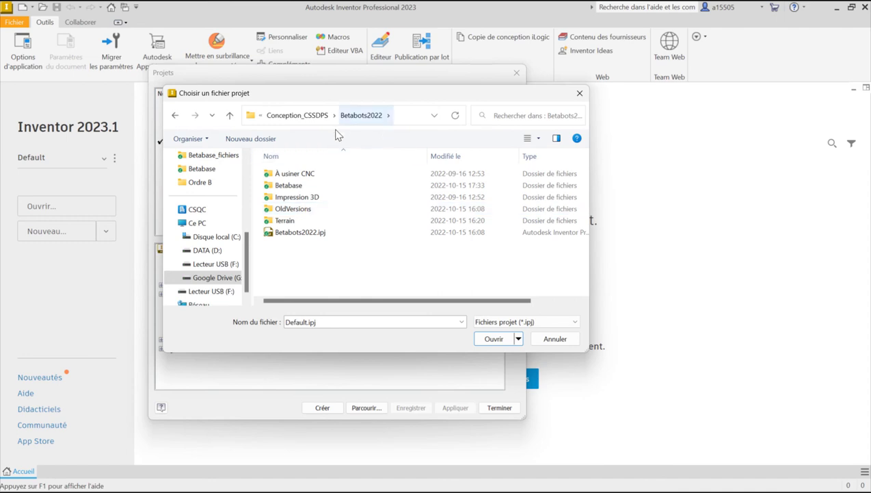
Step: Load the Betabots2022.ipj project file as the active project and close the Projects dialog
{"action": "left_click", "coordinate": [299, 232]}
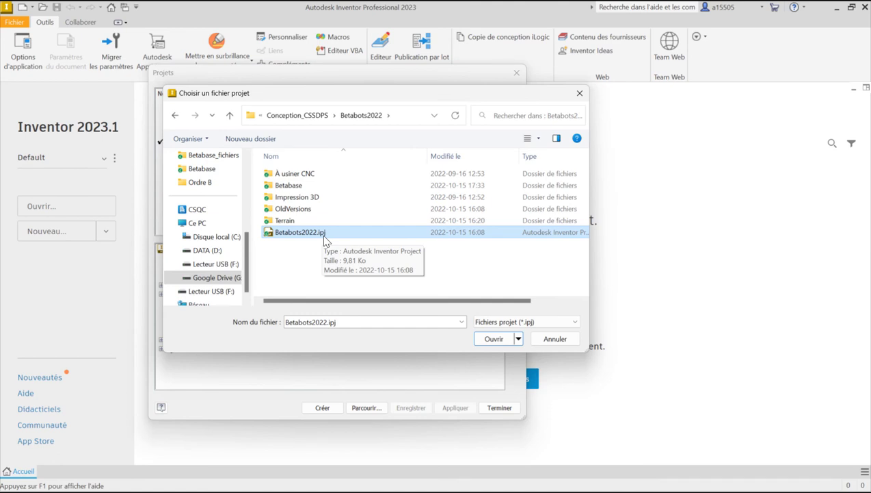
{"action": "left_click", "coordinate": [494, 339]}
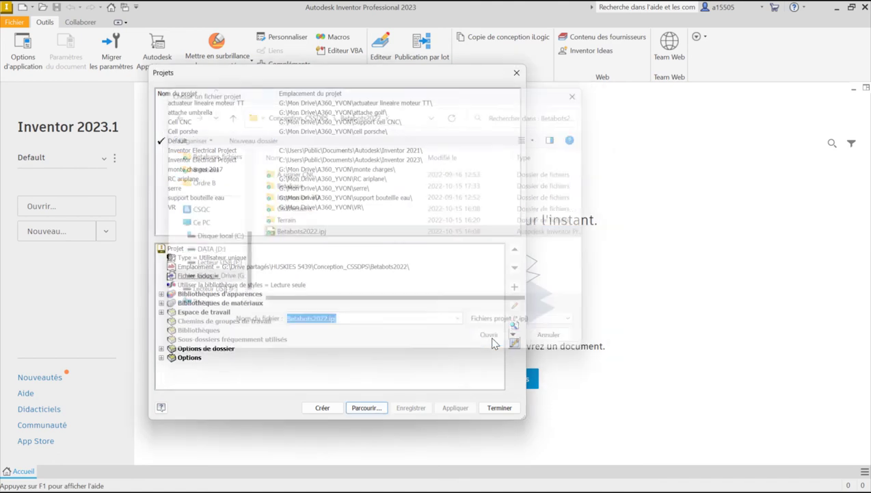
{"action": "left_click", "coordinate": [455, 407]}
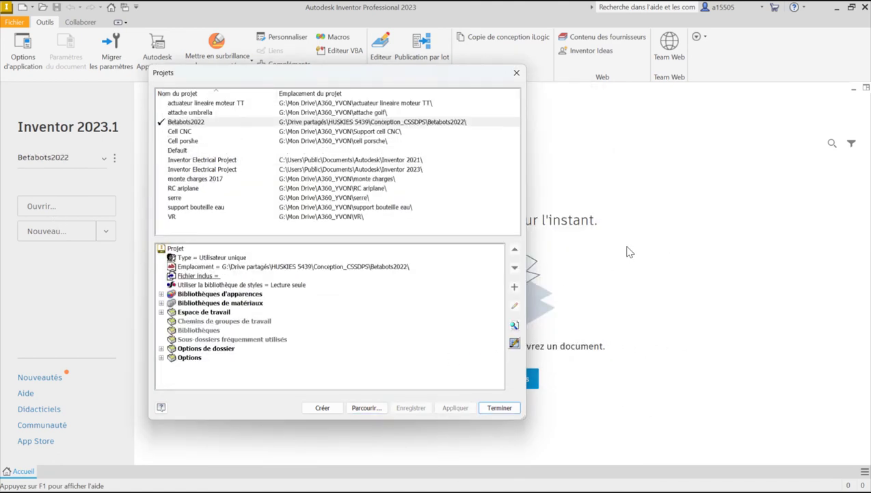
{"action": "left_click", "coordinate": [500, 408]}
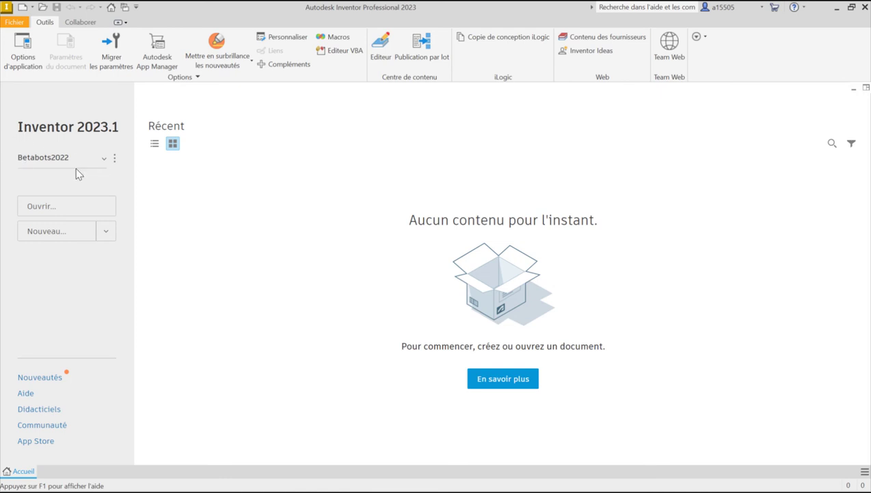
Step: View the Betabots2022 workspace folders in the Open dialog and cancel without opening a file
{"action": "left_click", "coordinate": [65, 207]}
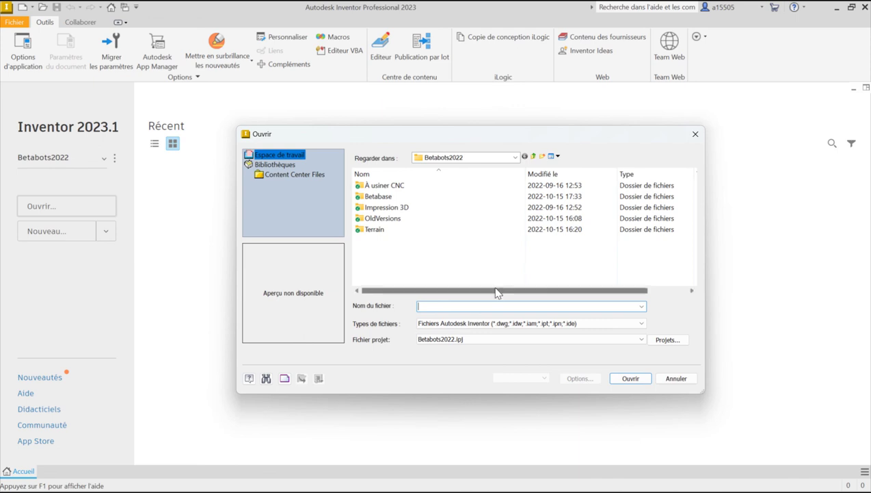
{"action": "left_click", "coordinate": [672, 381]}
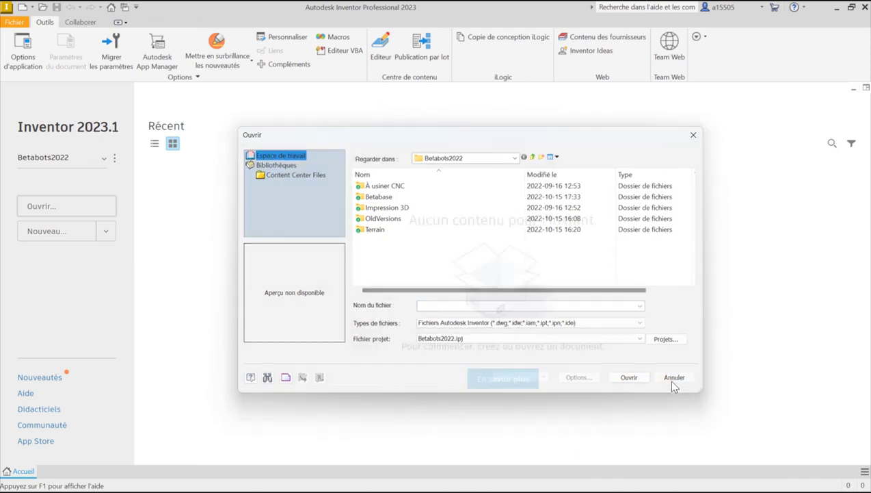